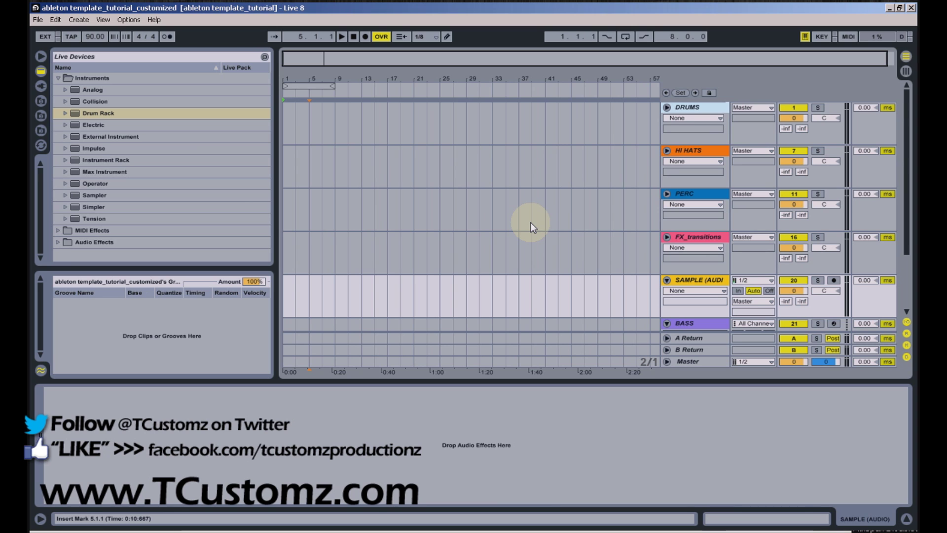
Step: Fold and unfold DRUMS, select each group down to SAMPLE (AUDIO), and set the insert point at bar 5
{"action": "left_click", "coordinate": [668, 107]}
{"action": "left_click", "coordinate": [668, 107]}
{"action": "left_click", "coordinate": [698, 153]}
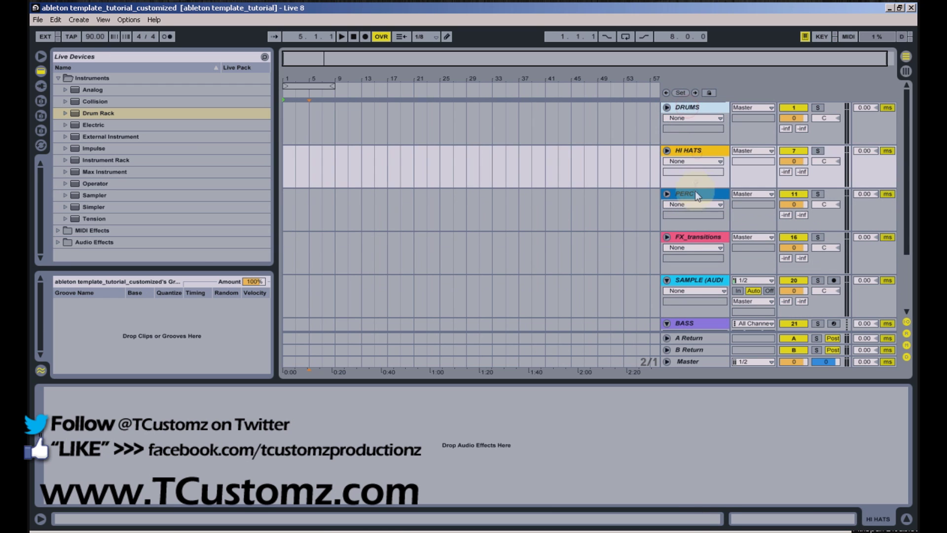
{"action": "left_click", "coordinate": [695, 193]}
{"action": "left_click", "coordinate": [701, 237]}
{"action": "left_click", "coordinate": [707, 281]}
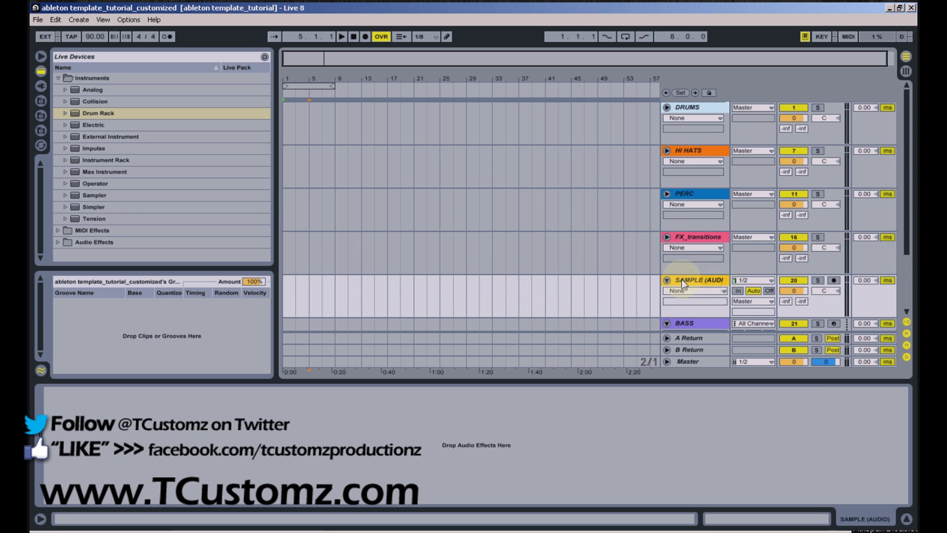
{"action": "left_click", "coordinate": [694, 279]}
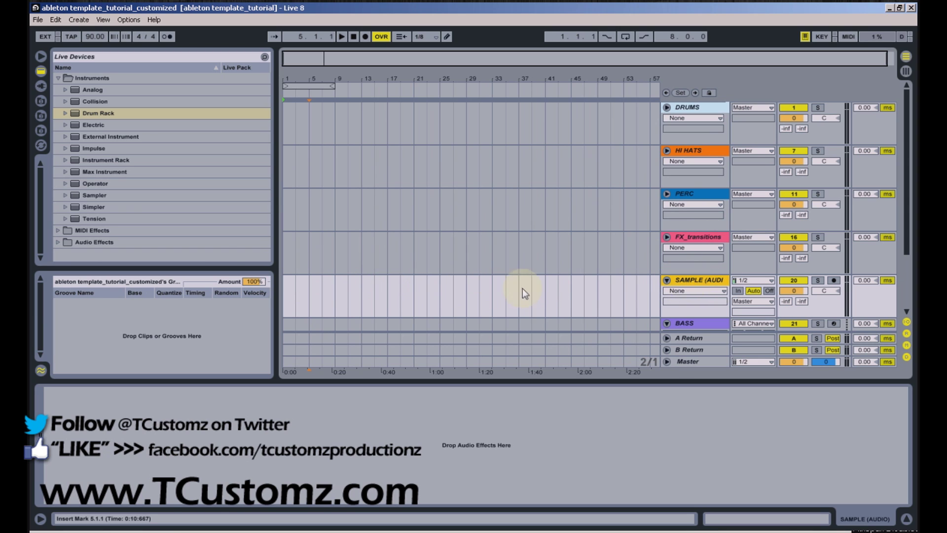
{"action": "left_click", "coordinate": [315, 303]}
Step: Unfold the DRUMS group and select its drums, kick, snare, snare-perc and crash tracks
{"action": "left_click", "coordinate": [667, 107]}
{"action": "left_click", "coordinate": [697, 151]}
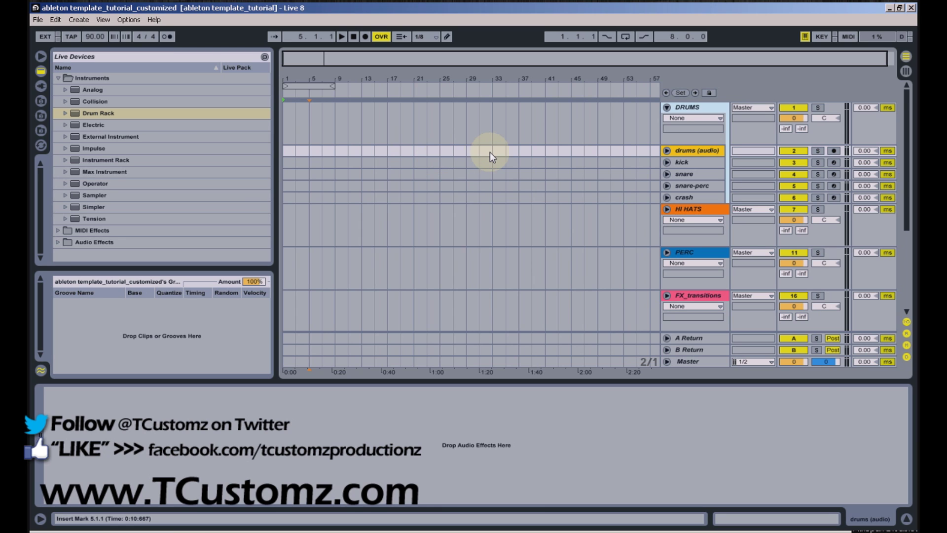
{"action": "left_click", "coordinate": [697, 163]}
{"action": "left_click", "coordinate": [697, 175]}
{"action": "left_click", "coordinate": [702, 187]}
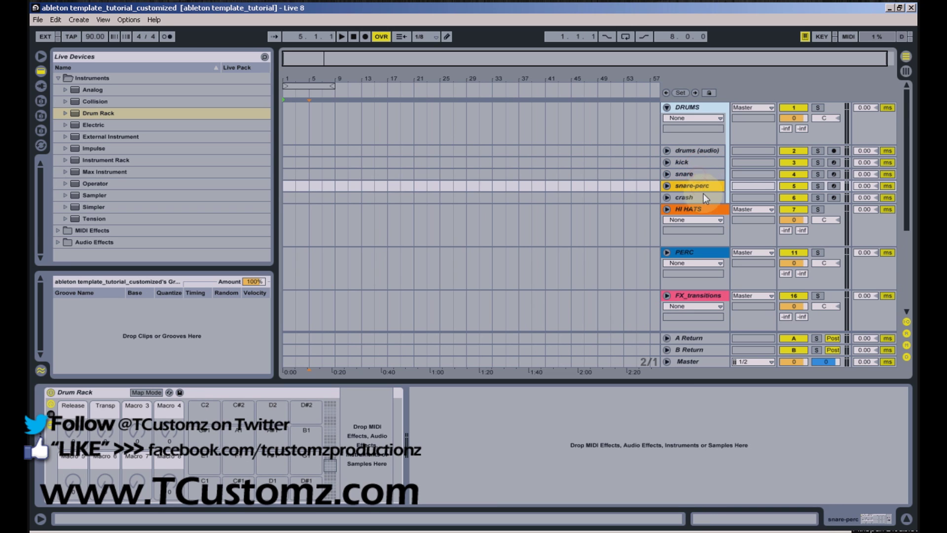
{"action": "left_click", "coordinate": [702, 197]}
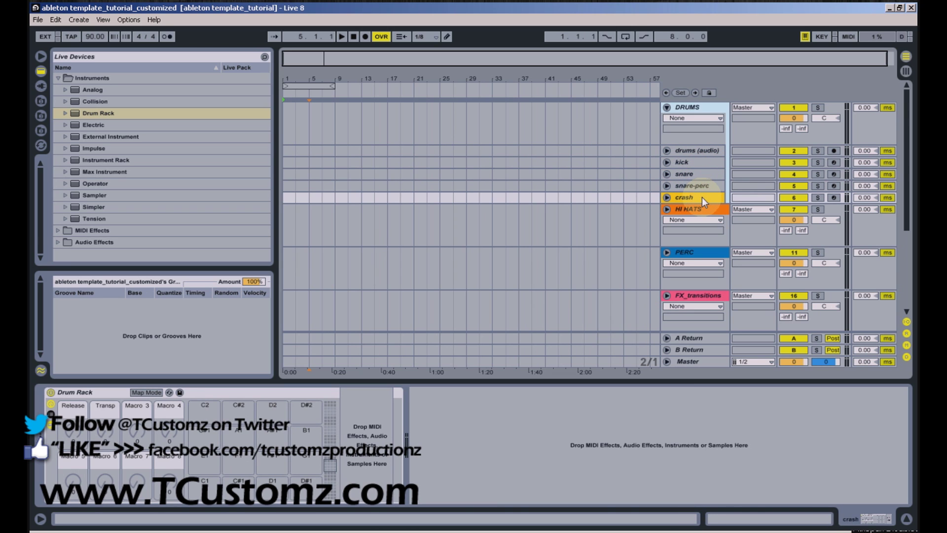
Step: Unfold the HI HATS and PERC groups and select the hi hats (audio) track
{"action": "left_click", "coordinate": [667, 210]}
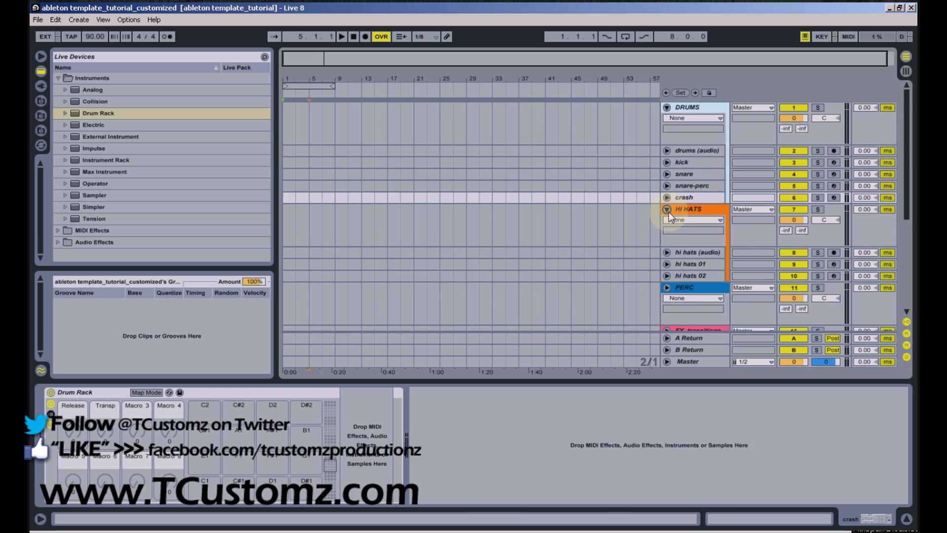
{"action": "left_click", "coordinate": [666, 213]}
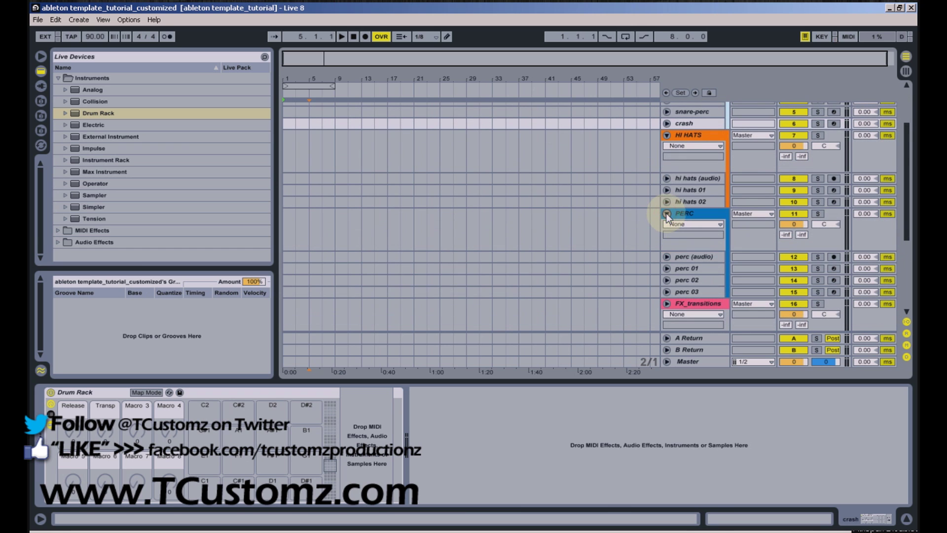
{"action": "left_click", "coordinate": [697, 178]}
{"action": "scroll", "coordinate": [690, 222], "scroll_direction": "down", "scroll_amount": 1}
{"action": "scroll", "coordinate": [668, 157], "scroll_direction": "up", "scroll_amount": 1}
{"action": "left_click", "coordinate": [667, 110]}
{"action": "scroll", "coordinate": [667, 124], "scroll_direction": "up", "scroll_amount": 3}
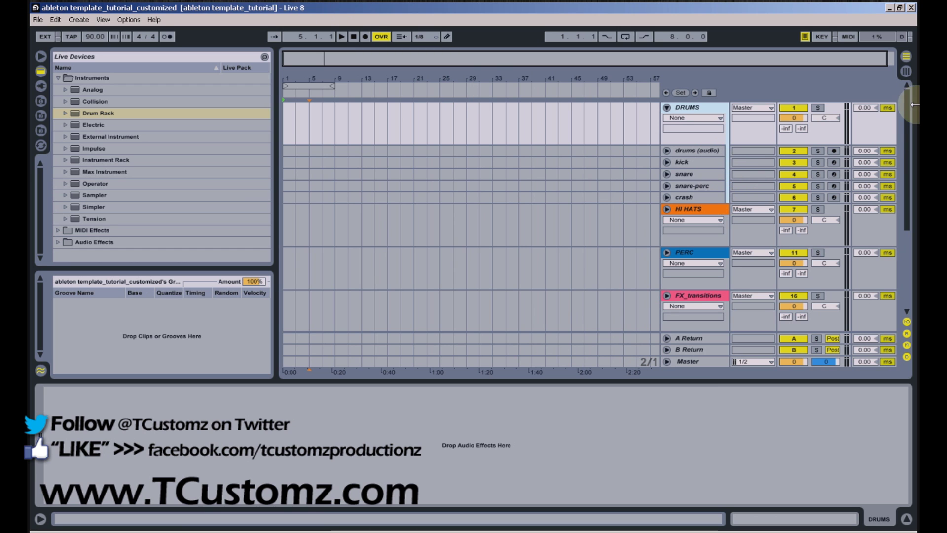
Step: Nudge the kick fader to -0.7 dB in Session view, undo it, then save the set with Ctrl+S
{"action": "left_click", "coordinate": [906, 71]}
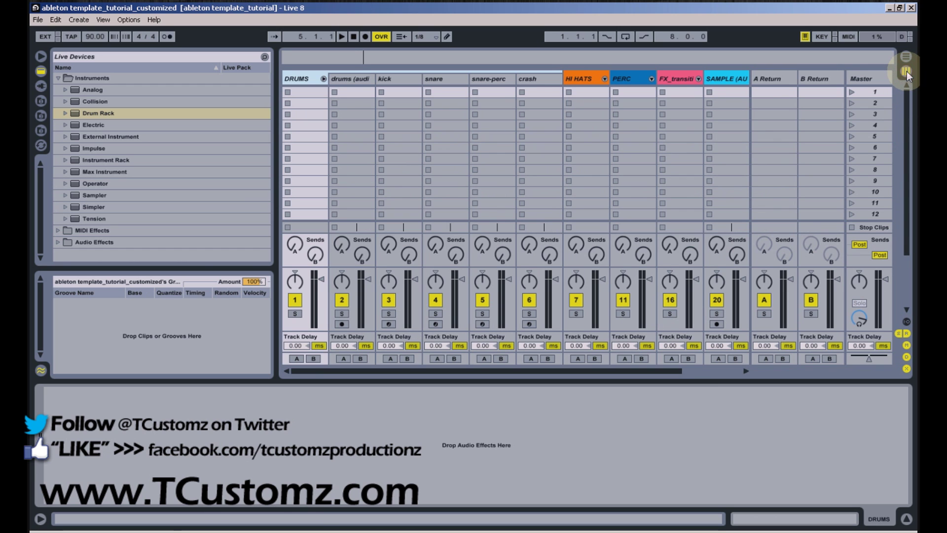
{"action": "left_click_drag", "start_coordinate": [418, 282], "coordinate": [460, 280]}
{"action": "key", "text": "ctrl+z"}
{"action": "key", "text": "ctrl+z"}
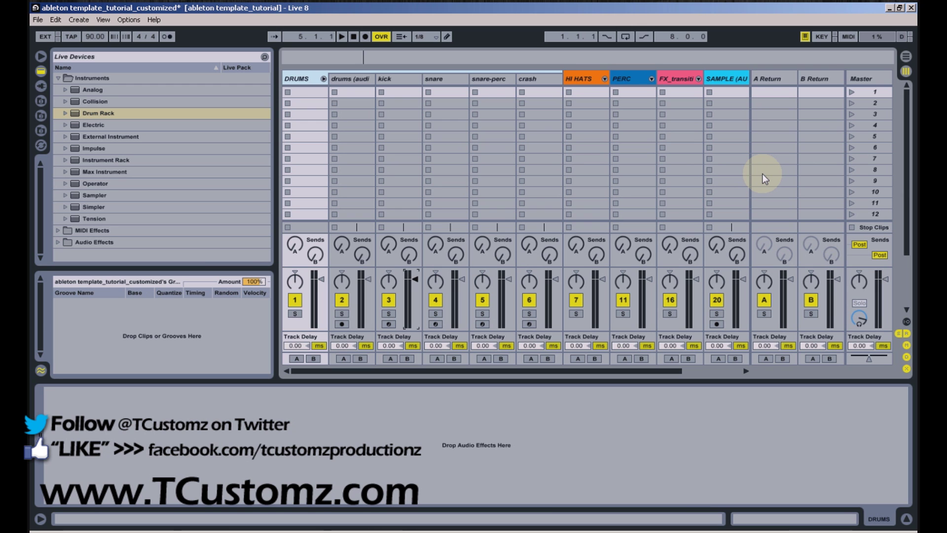
{"action": "left_click", "coordinate": [907, 56]}
{"action": "key", "text": "ctrl+s"}
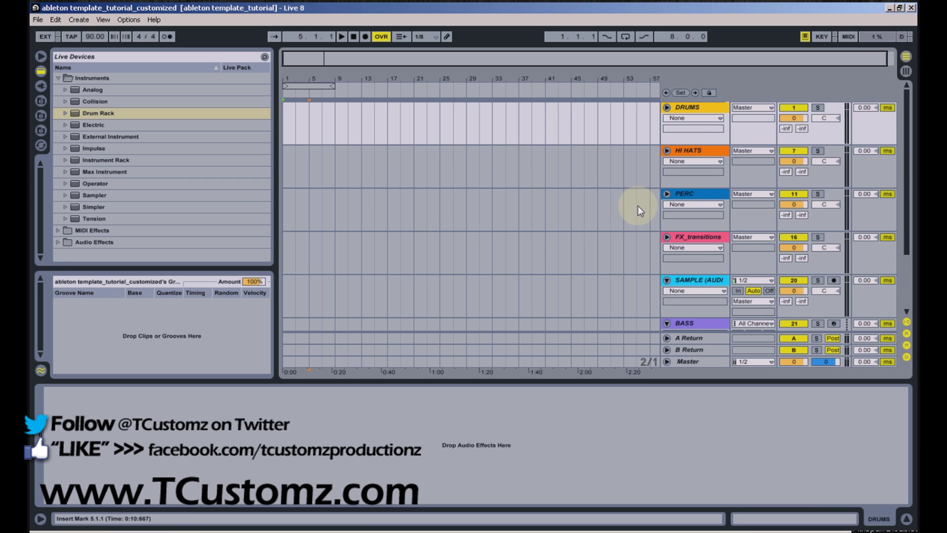
Step: Open the Preferences window from the Options menu
{"action": "left_click", "coordinate": [128, 20]}
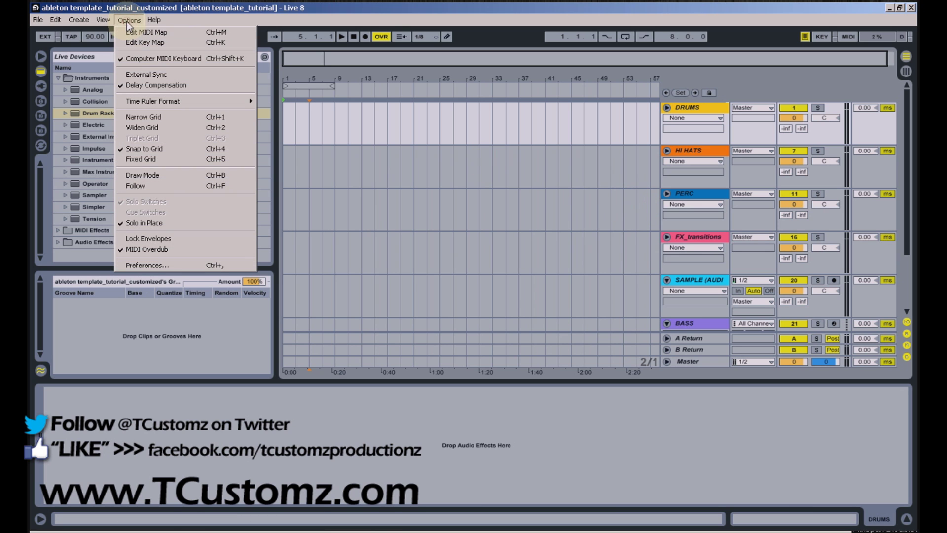
{"action": "left_click", "coordinate": [165, 265]}
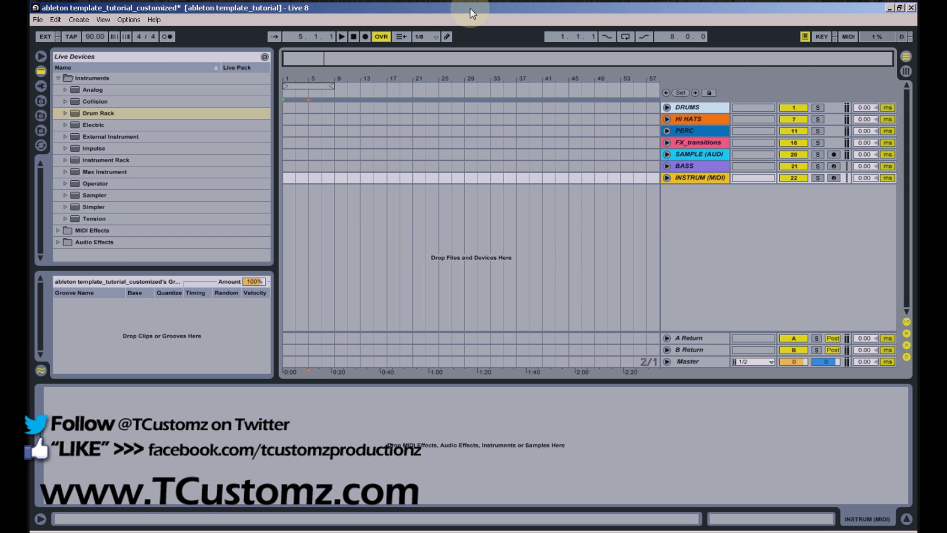
Step: Insert a new audio track and a new MIDI track below INSTRUM (MIDI)
{"action": "right_click", "coordinate": [684, 197]}
{"action": "left_click", "coordinate": [698, 206]}
{"action": "right_click", "coordinate": [684, 220]}
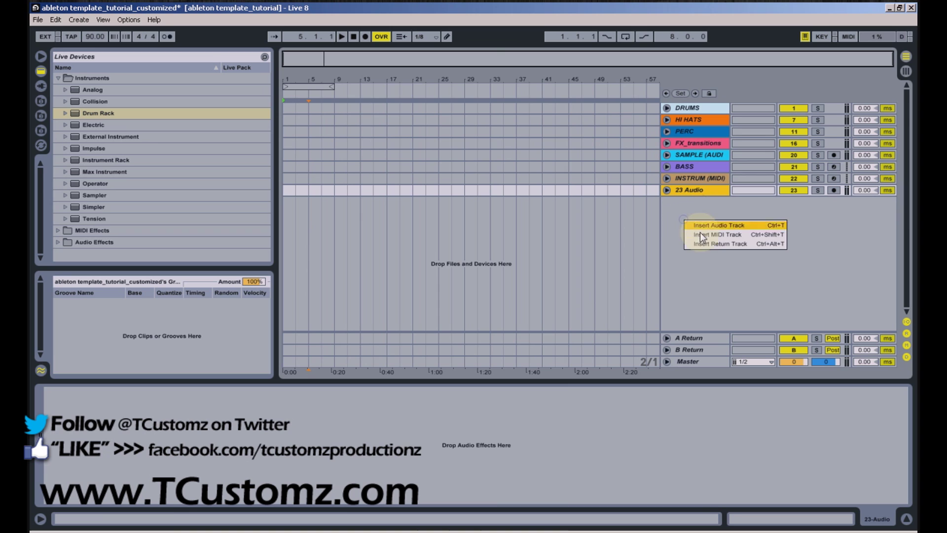
{"action": "left_click", "coordinate": [701, 235]}
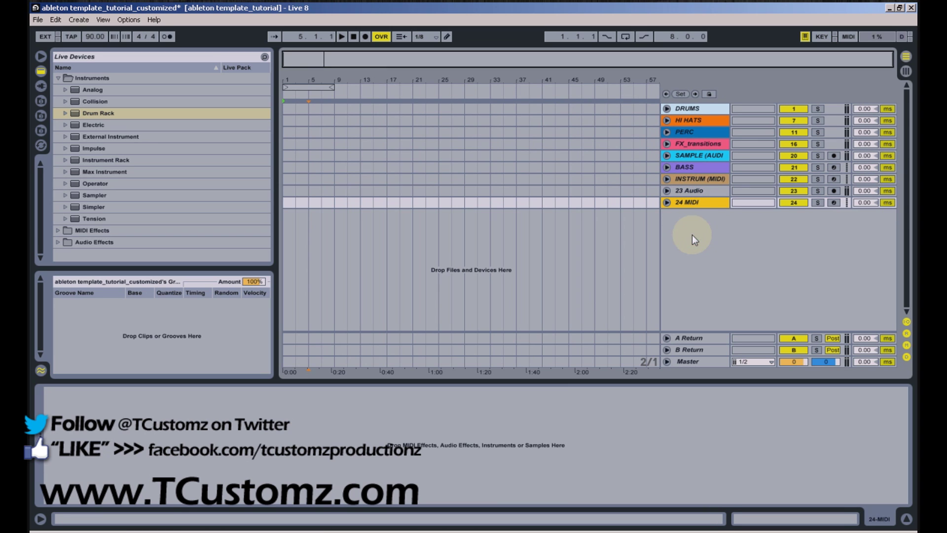
Step: Select the 23 Audio and 24 MIDI tracks and group them together
{"action": "left_click", "coordinate": [695, 201]}
{"action": "left_click", "coordinate": [695, 194]}
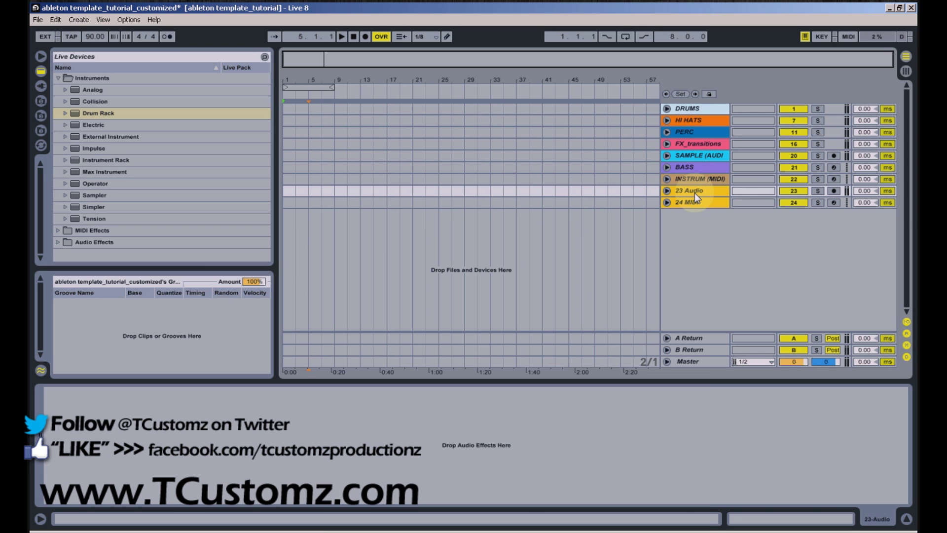
{"action": "right_click", "coordinate": [695, 193]}
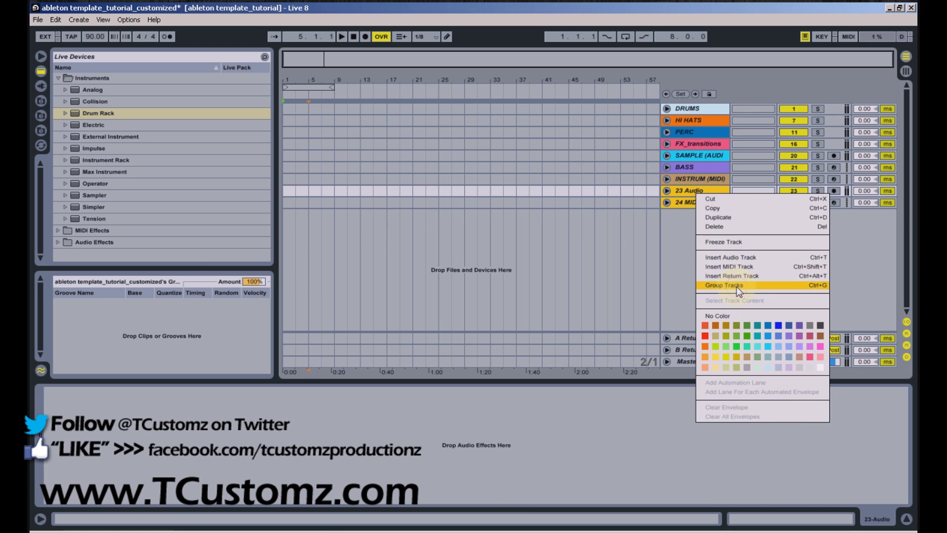
{"action": "left_click", "coordinate": [737, 286]}
Step: Rename the new group to 'Other'
{"action": "right_click", "coordinate": [697, 192]}
{"action": "left_click", "coordinate": [726, 240]}
{"action": "type", "text": "Other"}
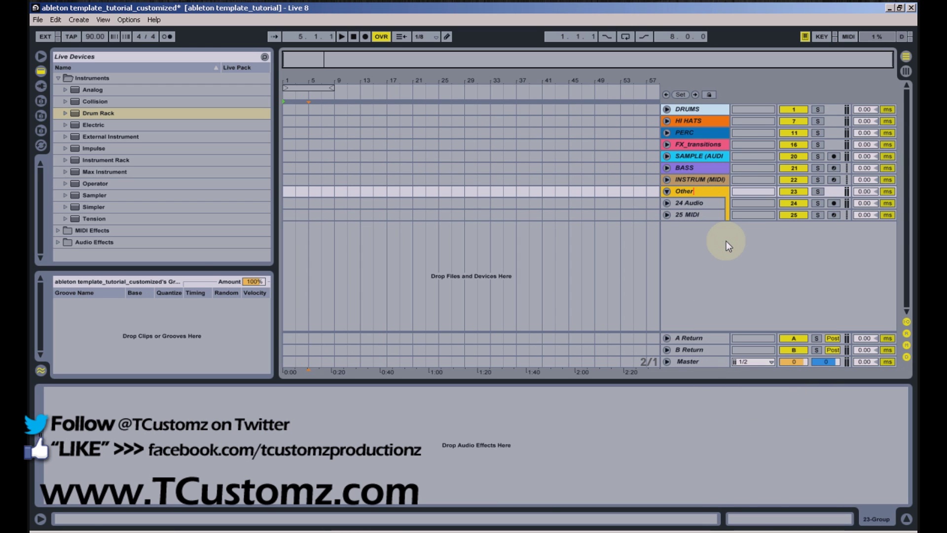
{"action": "key", "text": "Return"}
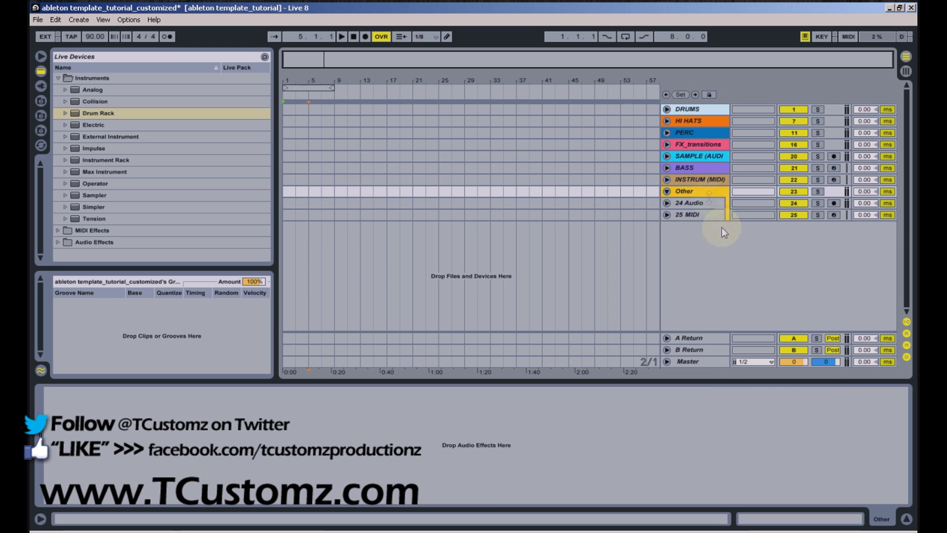
Step: Colour the Other group purple and restore the tracks to full height
{"action": "right_click", "coordinate": [705, 191]}
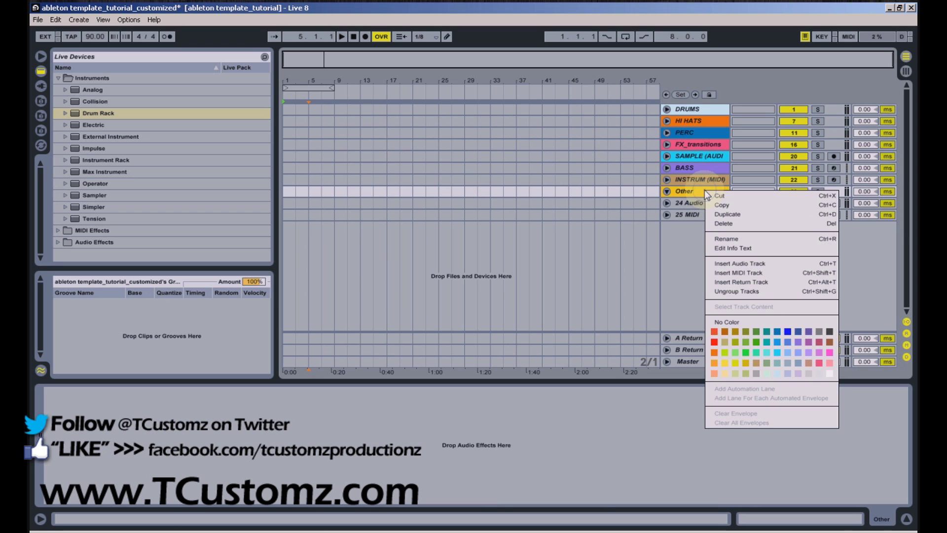
{"action": "left_click", "coordinate": [768, 344]}
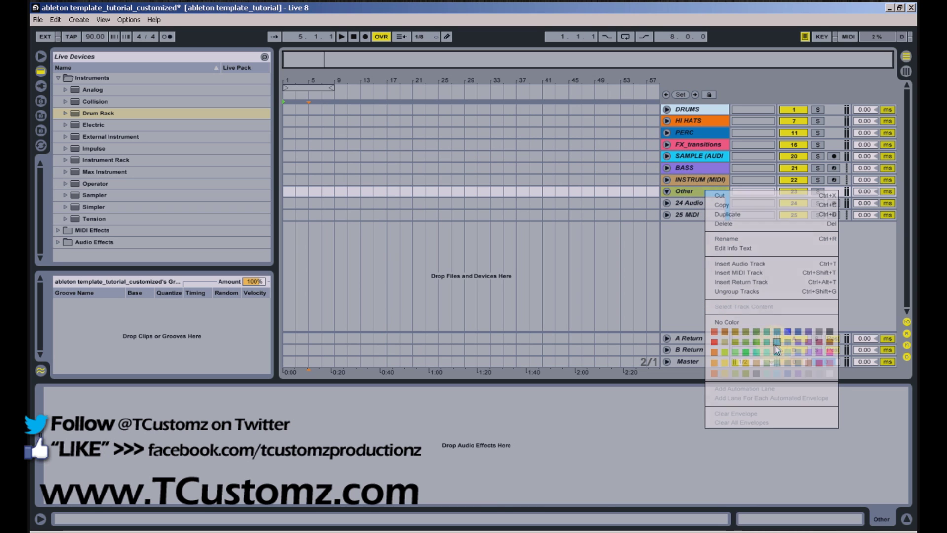
{"action": "right_click", "coordinate": [708, 195]}
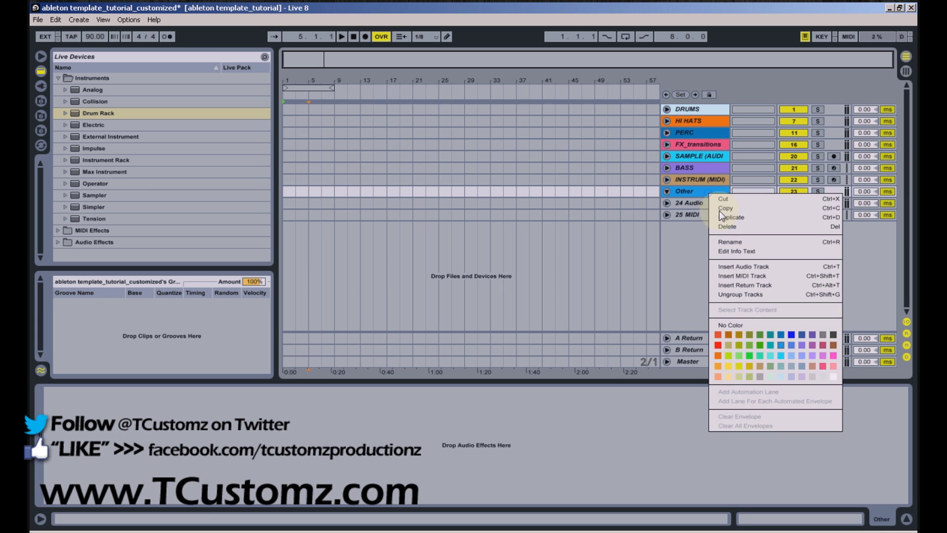
{"action": "left_click", "coordinate": [815, 340]}
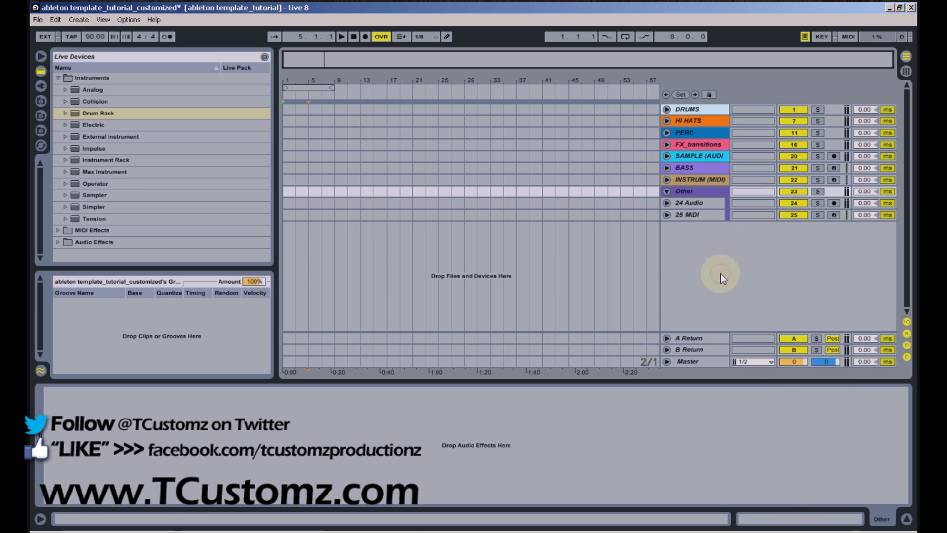
{"action": "key", "text": "h"}
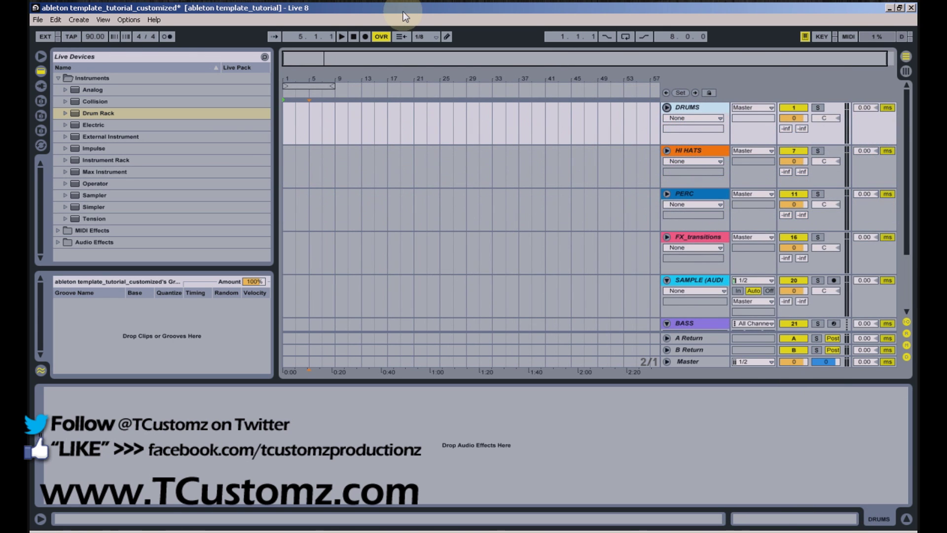